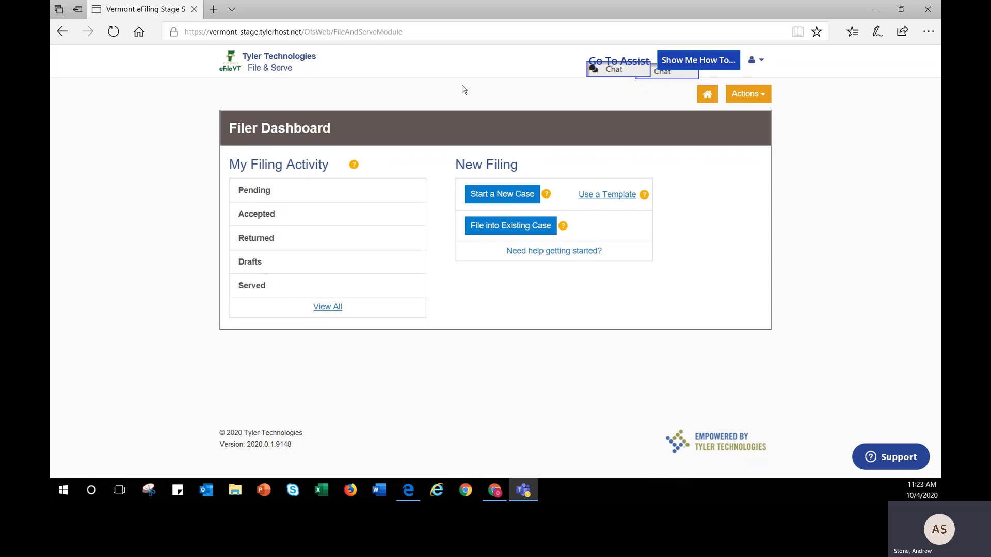
Open the firm service contacts, view the first listed contact's details and save that contact.
left_click(747, 96)
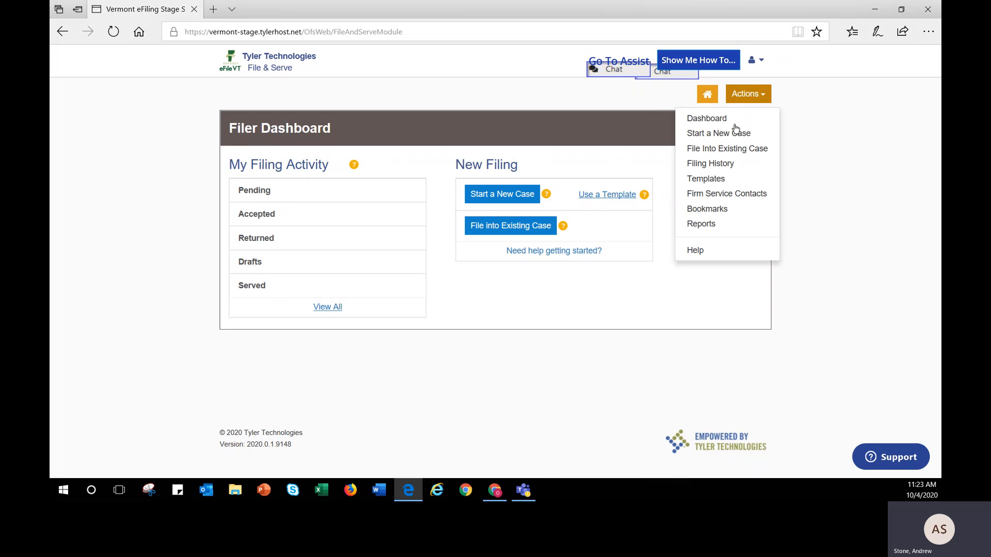
left_click(716, 195)
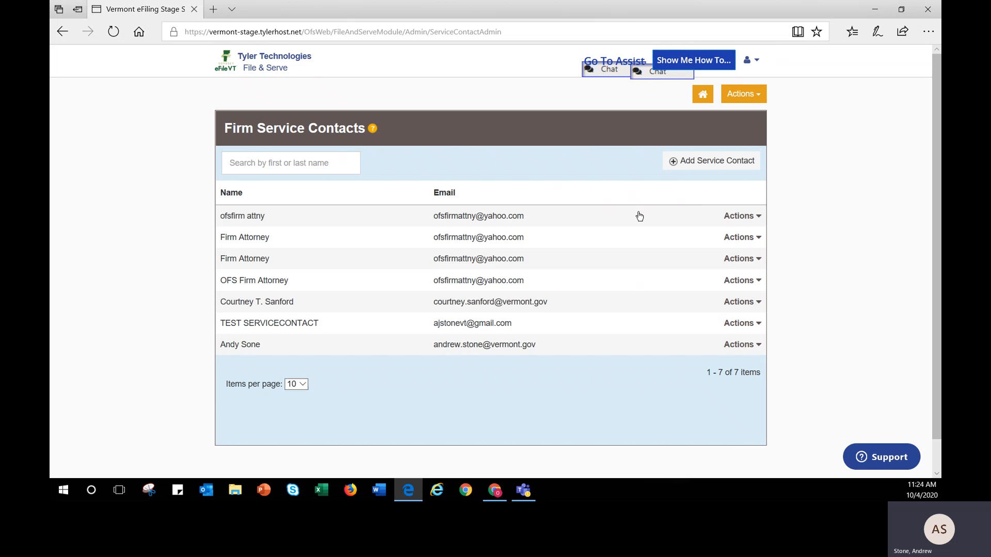
left_click(528, 222)
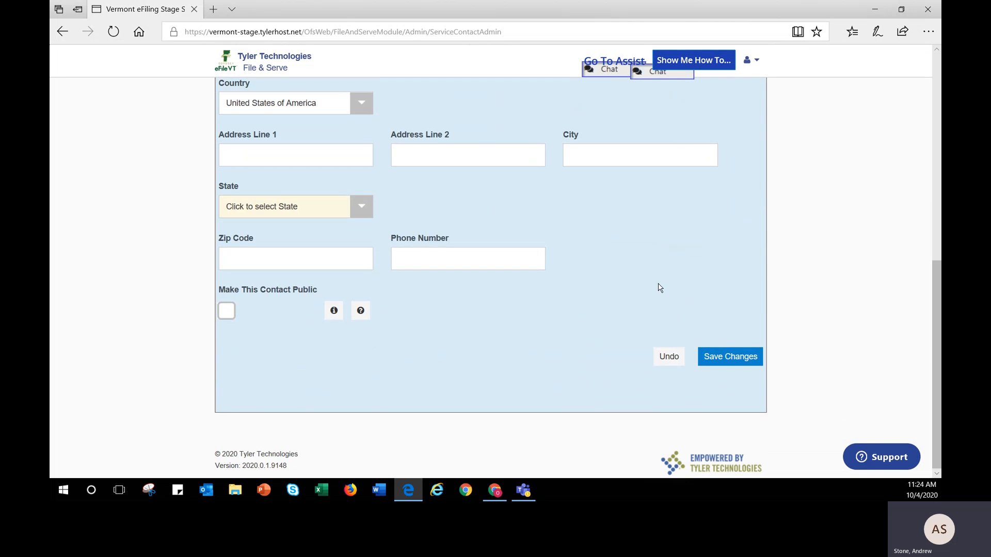
left_click(709, 358)
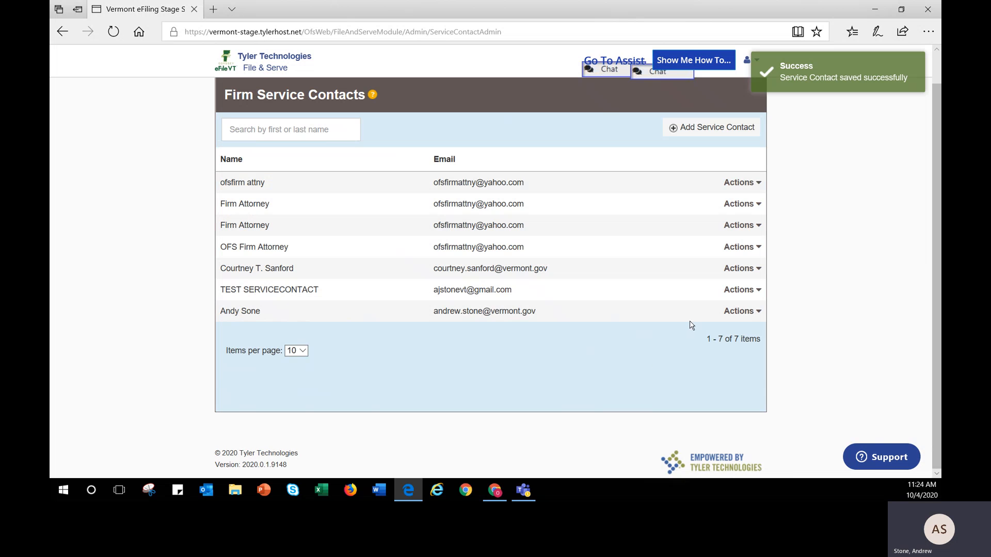
Start a new firm service contact, go through its form fields and set the contact to be public.
left_click(710, 131)
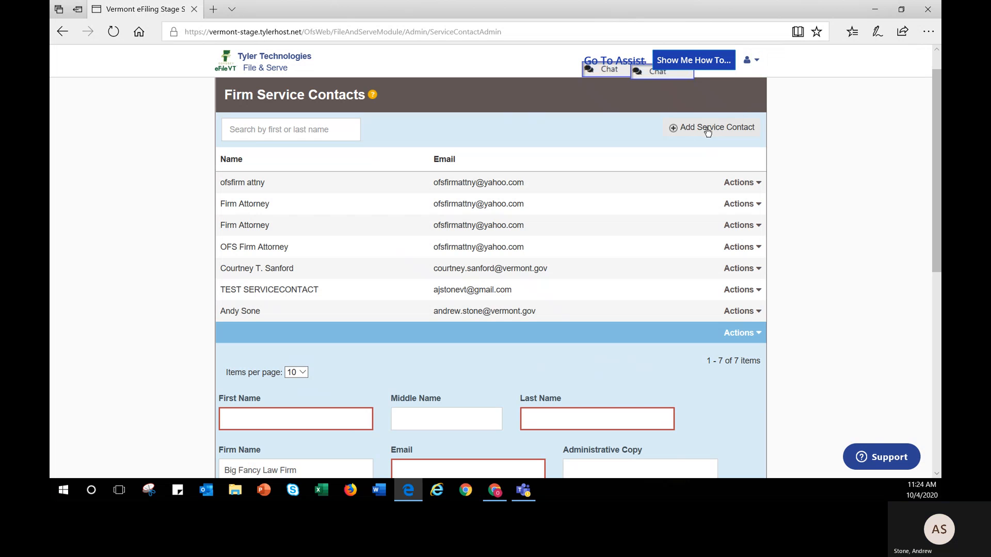
scroll(551, 301, "down", 2)
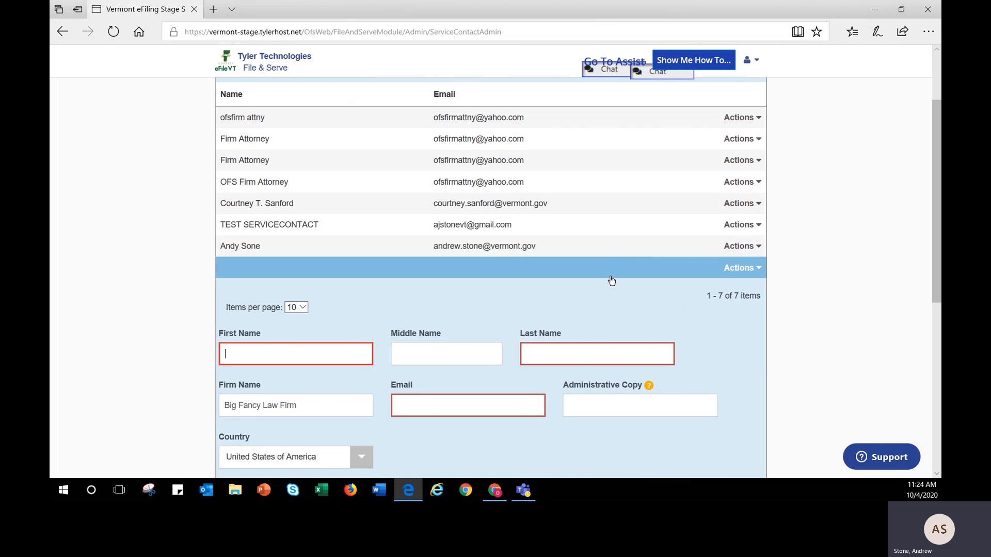
scroll(613, 278, "down", 1)
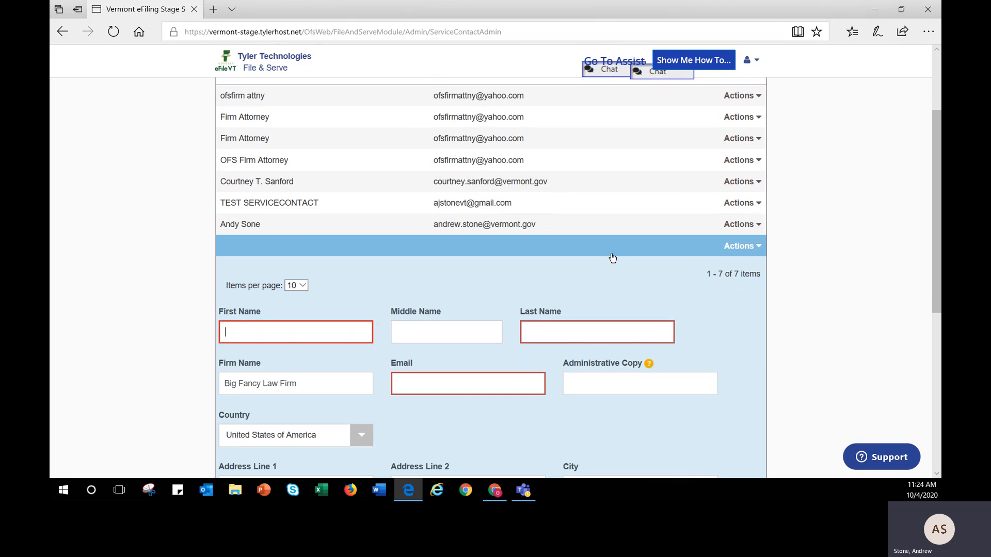
scroll(613, 263, "down", 1)
scroll(613, 265, "down", 3)
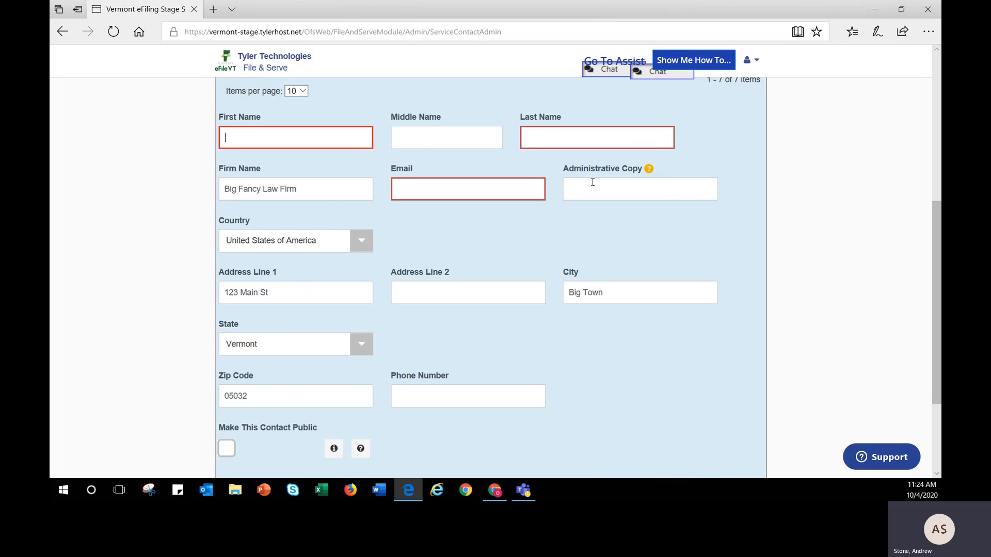
scroll(525, 204, "down", 1)
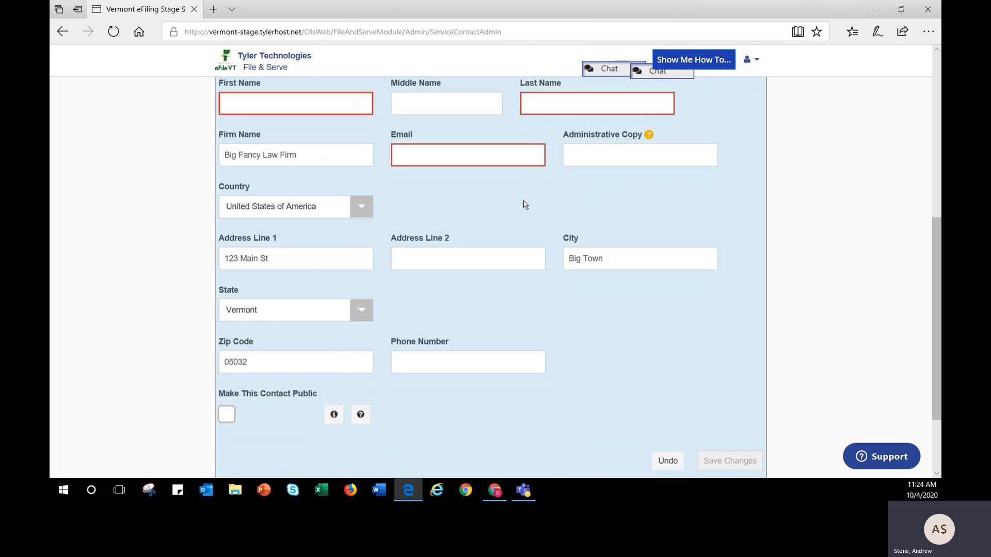
scroll(525, 205, "down", 2)
left_click(226, 320)
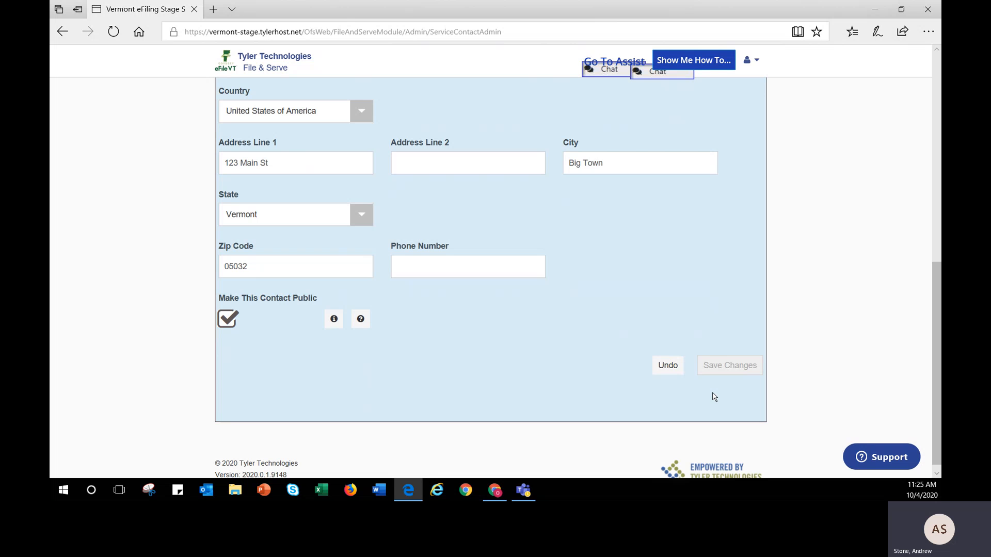
Return to the firm service contact list and show the actions available for the second contact.
scroll(658, 395, "up", 4)
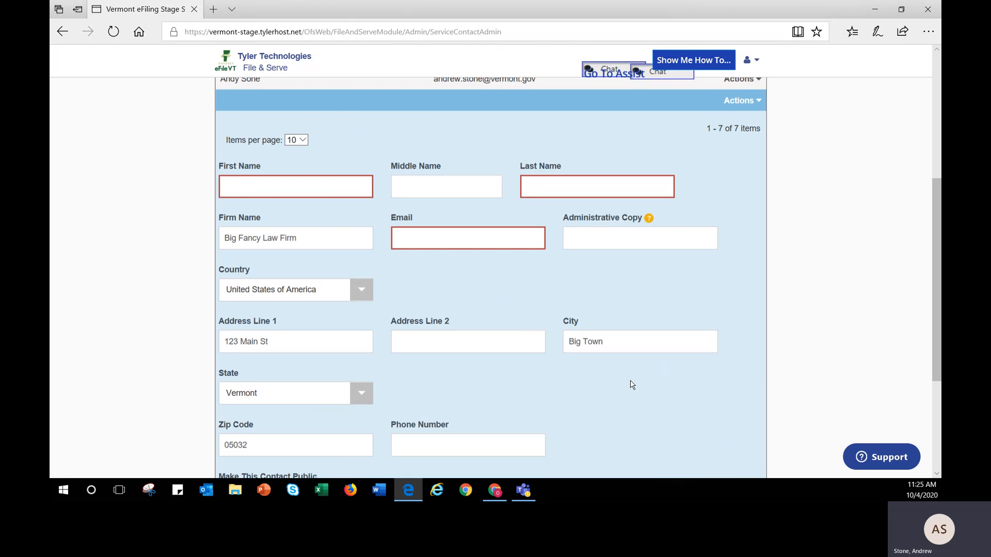
scroll(632, 384, "up", 6)
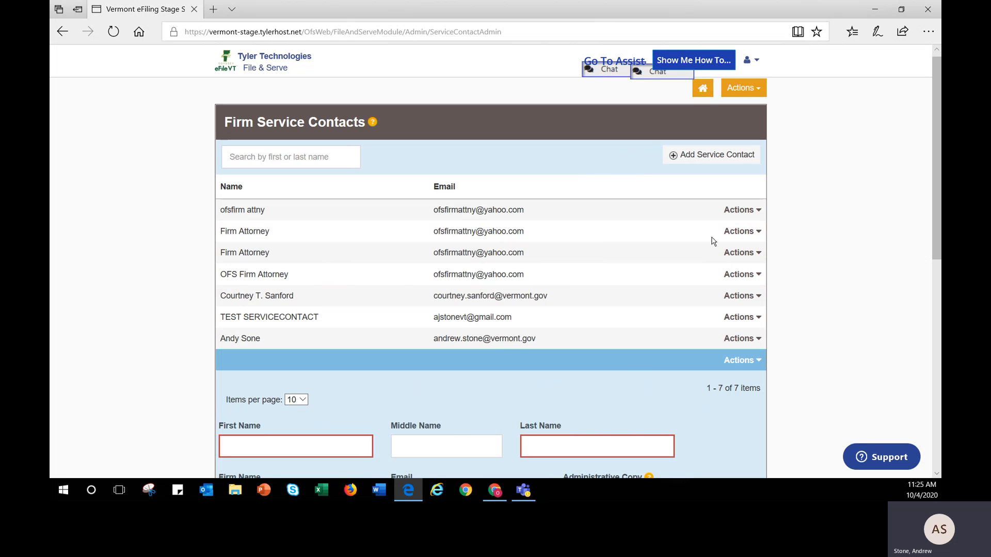
left_click(757, 232)
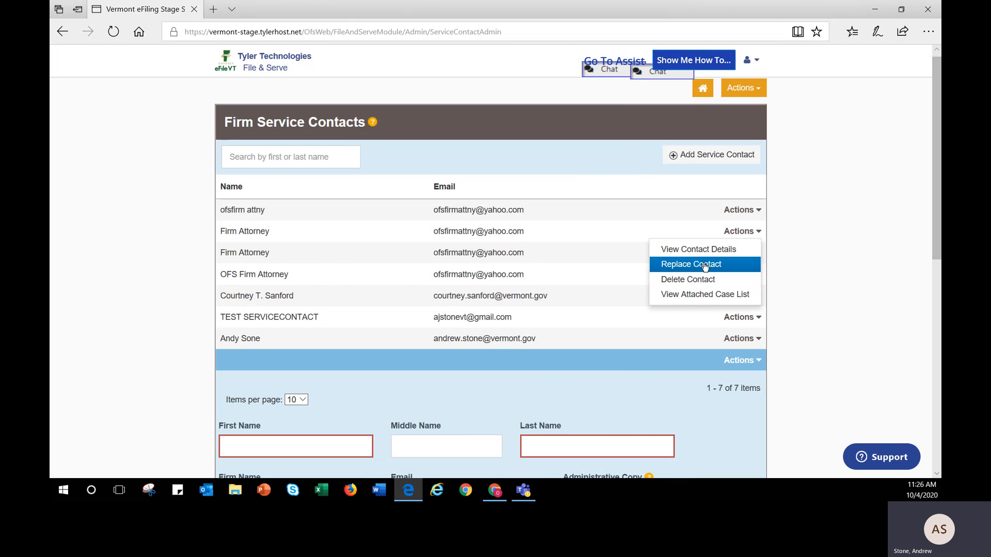
Switch to the Chrome window with the draft filing and review its case, party and filing details.
left_click(494, 496)
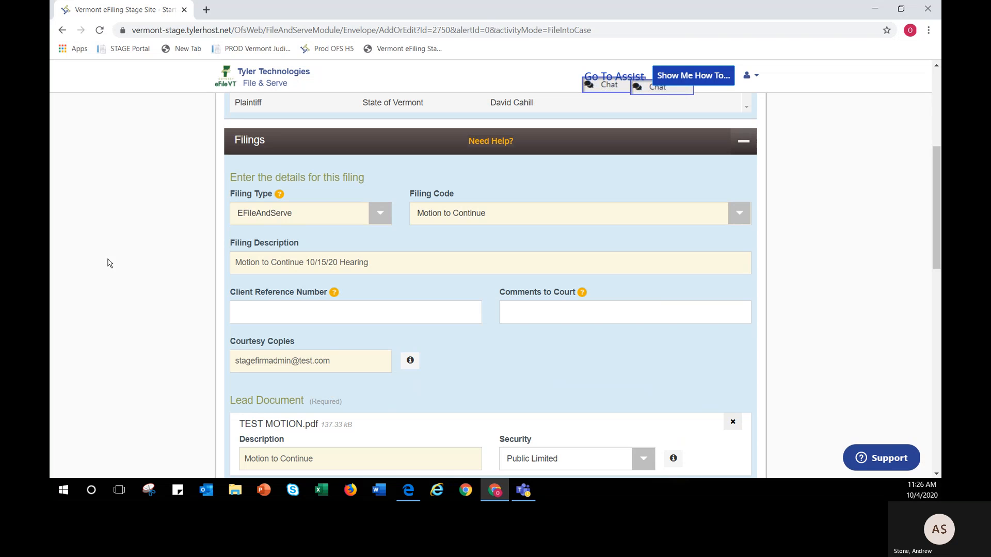
scroll(124, 289, "up", 1)
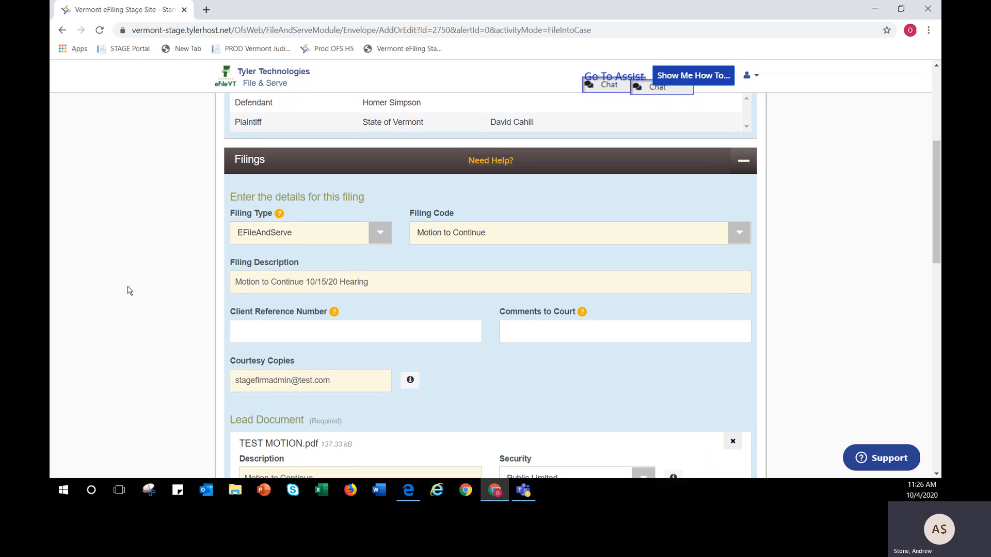
scroll(126, 301, "up", 1)
scroll(124, 303, "up", 1)
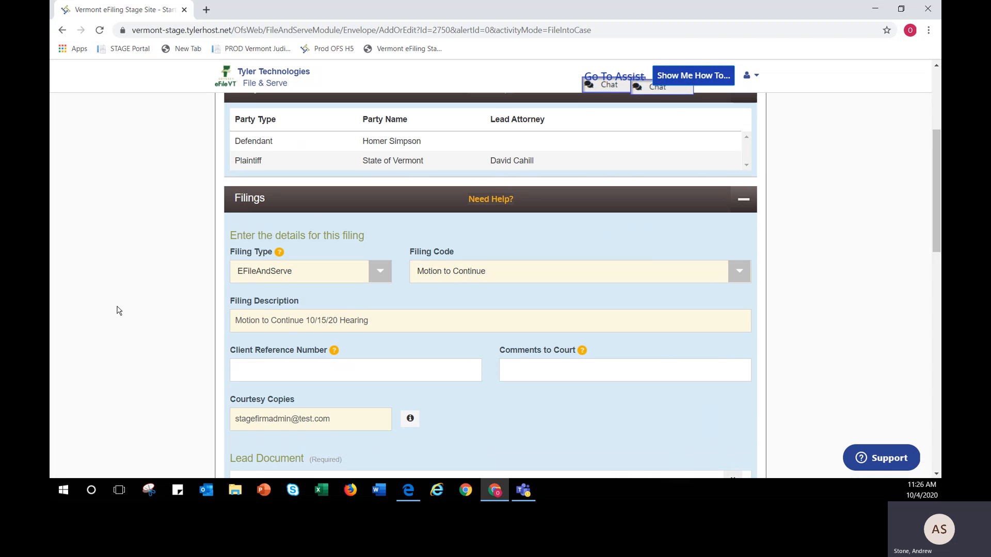
scroll(116, 310, "up", 1)
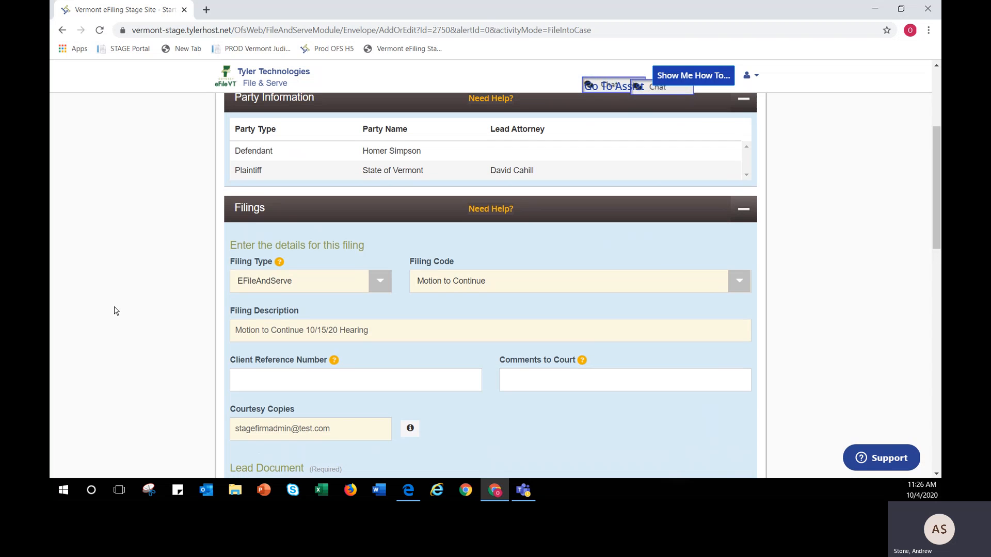
scroll(115, 311, "up", 4)
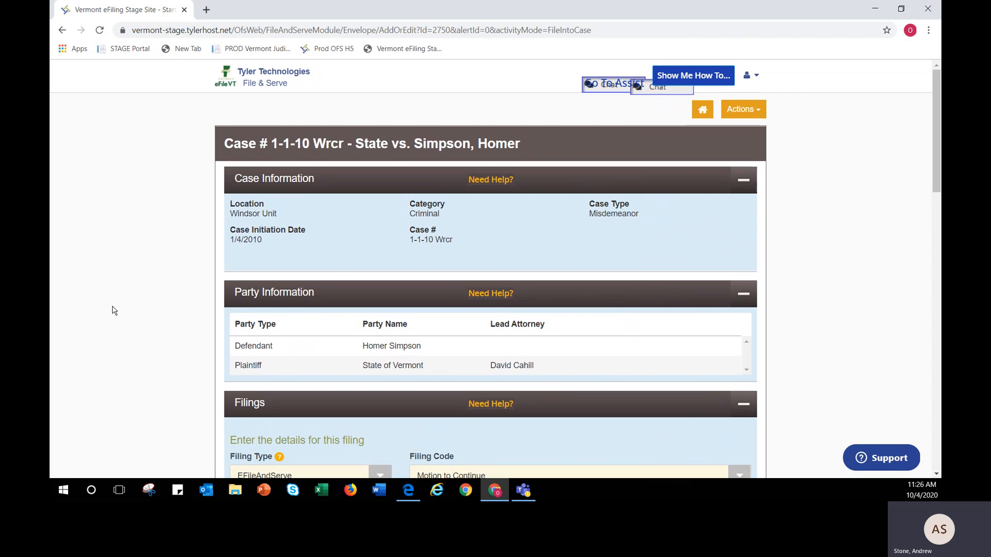
scroll(116, 312, "down", 3)
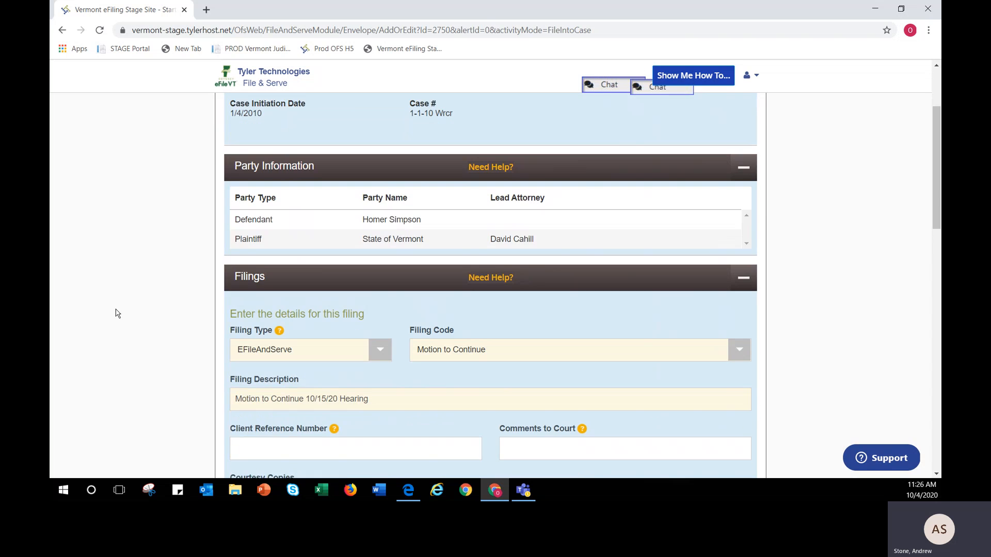
scroll(117, 315, "down", 2)
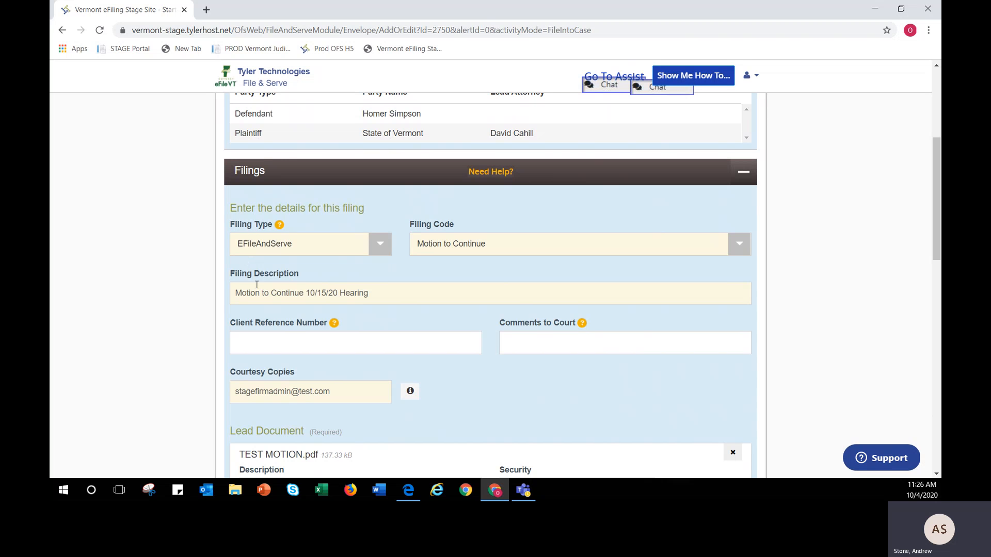
Examine the filing type options and the courtesy copies field of the Motion to Continue filing.
left_click(382, 248)
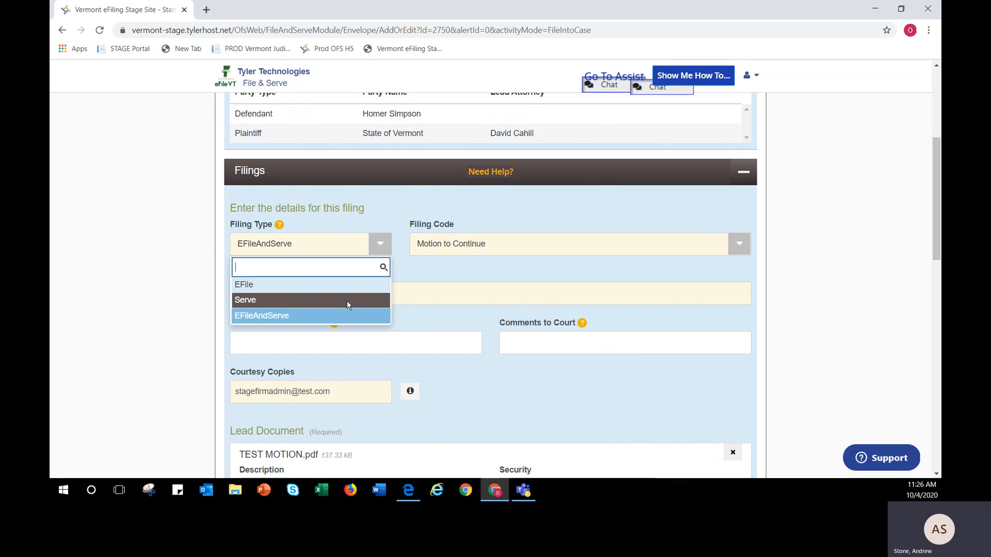
left_click(187, 346)
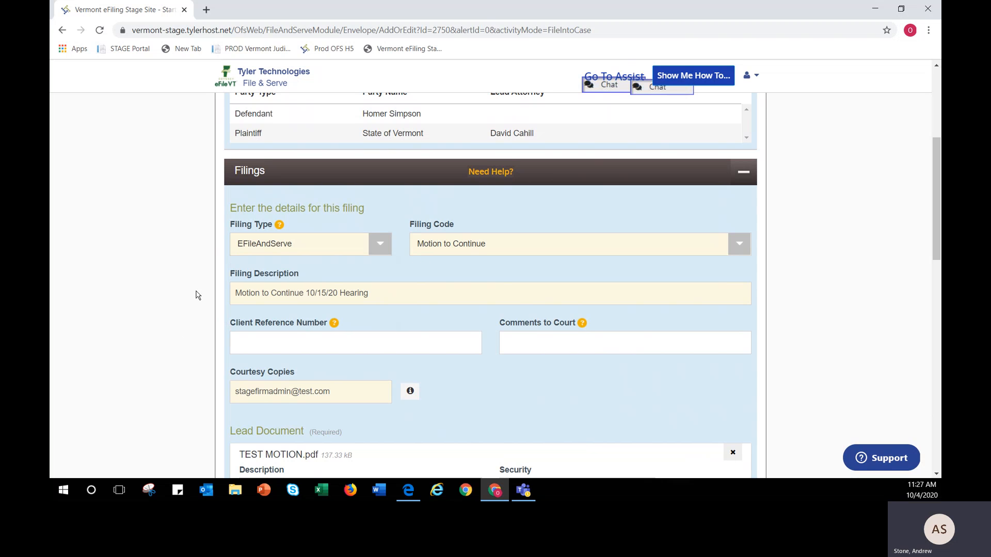
scroll(198, 298, "down", 1)
scroll(199, 297, "down", 1)
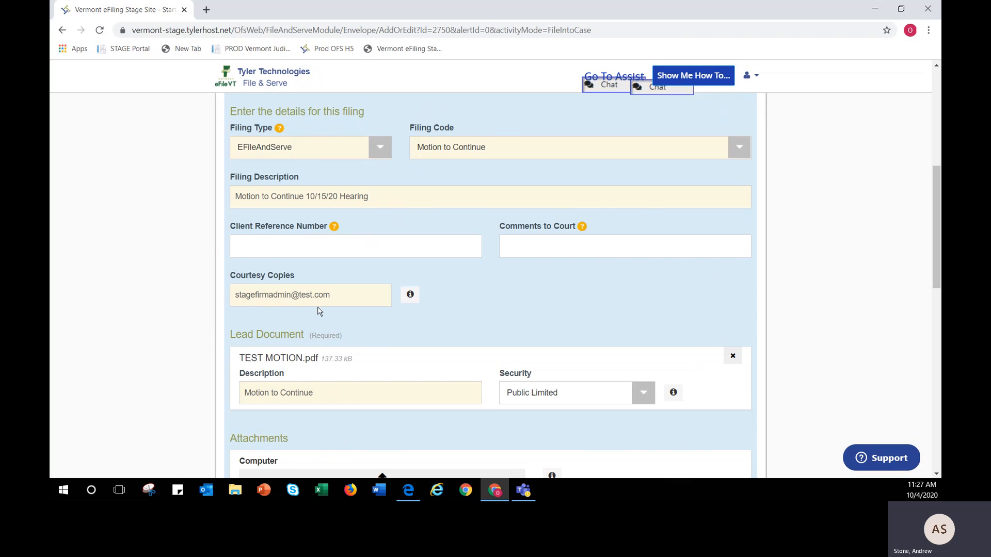
left_click(340, 299)
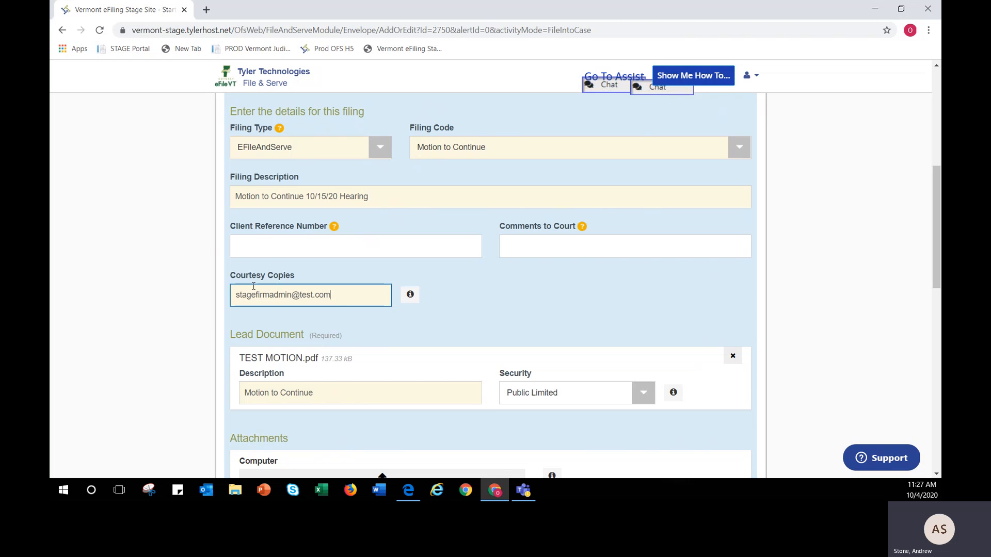
Review the filing's lead document, attachments and optional fees, and save the filing details.
scroll(196, 299, "down", 1)
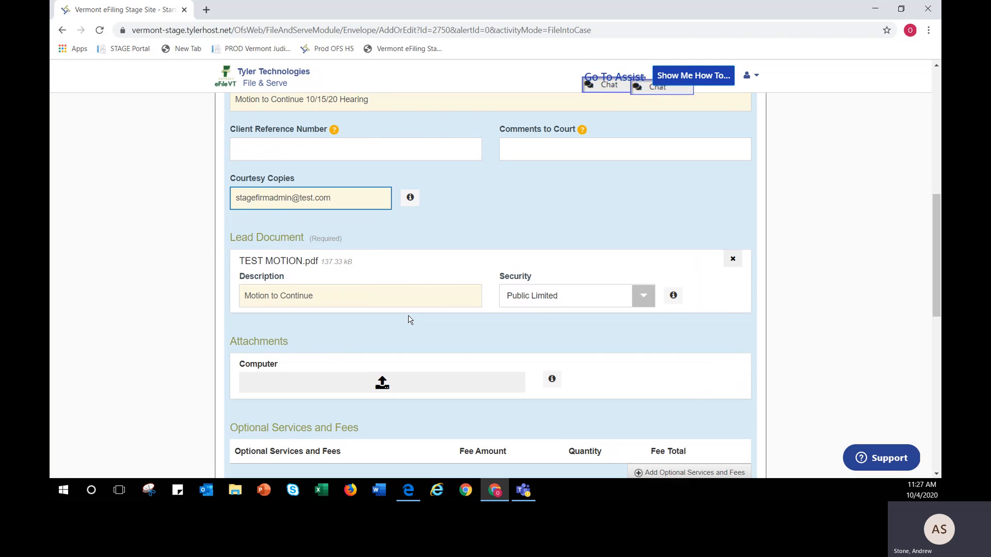
scroll(418, 328, "down", 2)
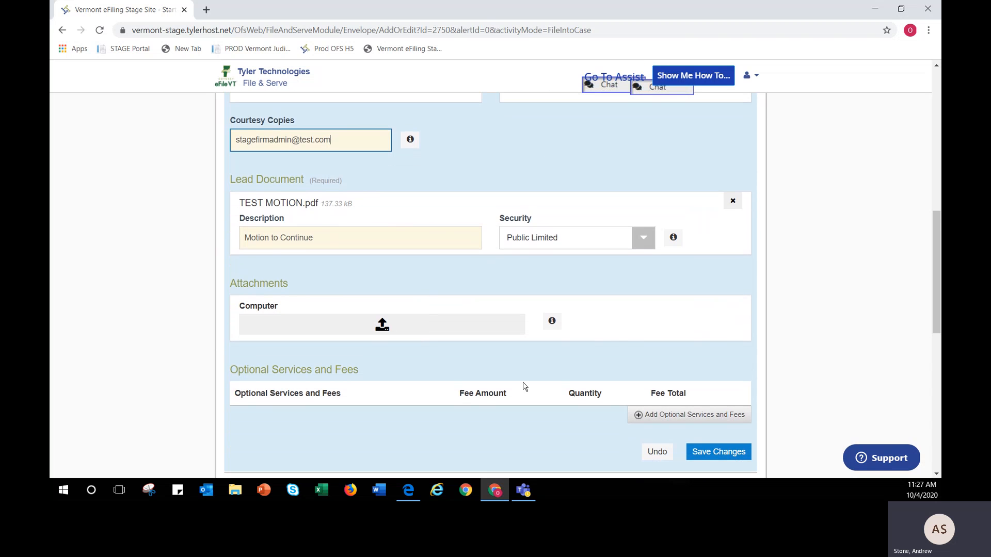
scroll(619, 382, "down", 2)
left_click(713, 418)
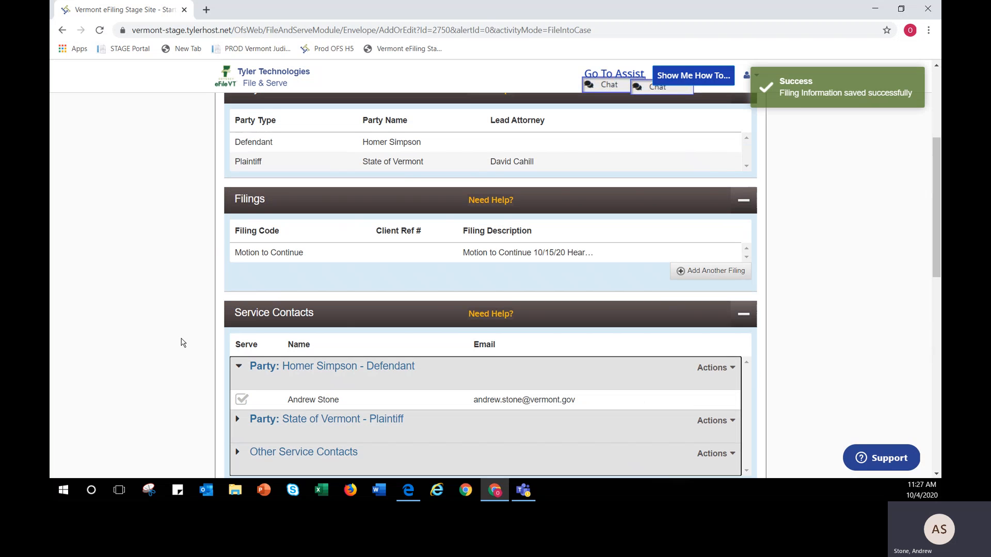
Deselect the defendant's service contact for service and select it again.
scroll(181, 338, "down", 2)
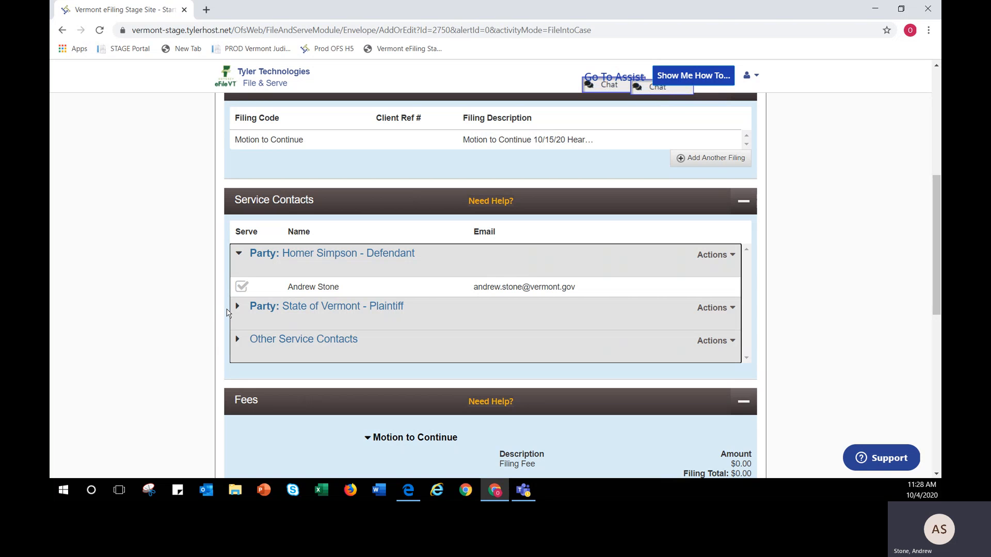
left_click(241, 287)
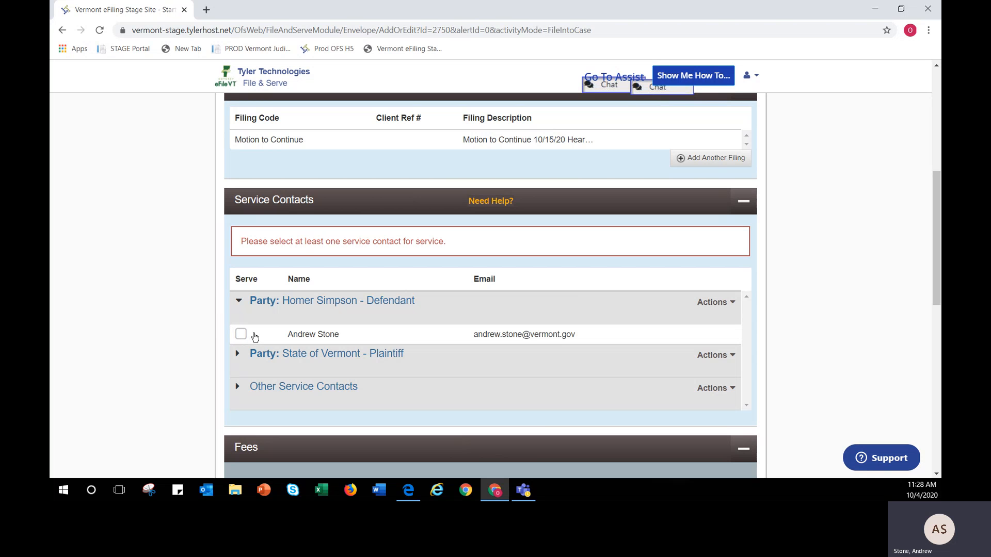
left_click(241, 335)
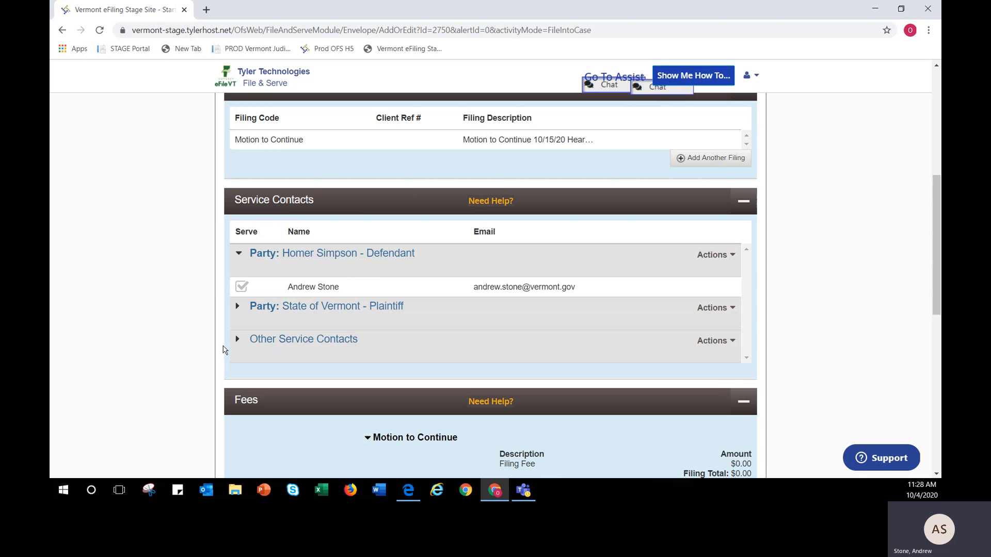
Open the public service contact list for the State of Vermont plaintiff and examine its contacts, emails, firms and search fields.
left_click(708, 312)
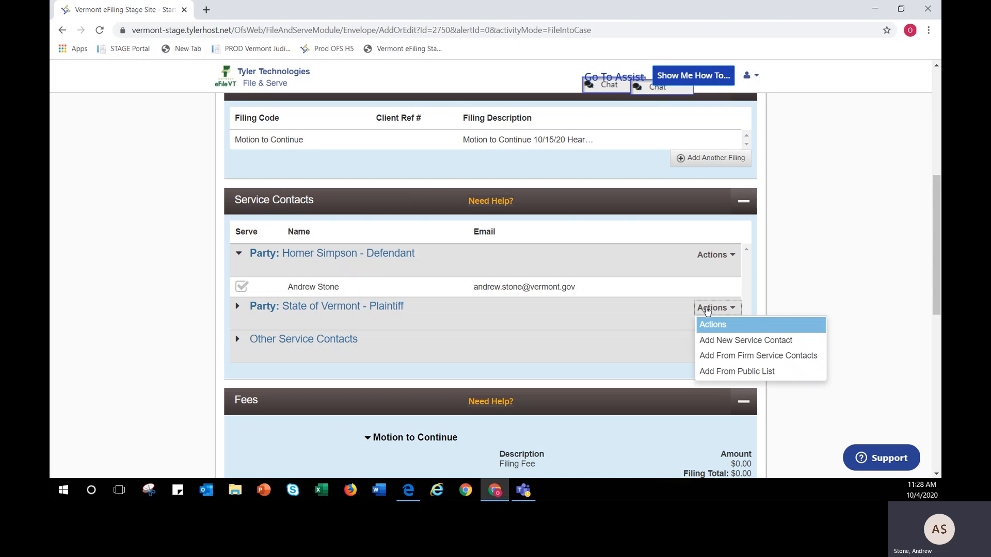
left_click(710, 373)
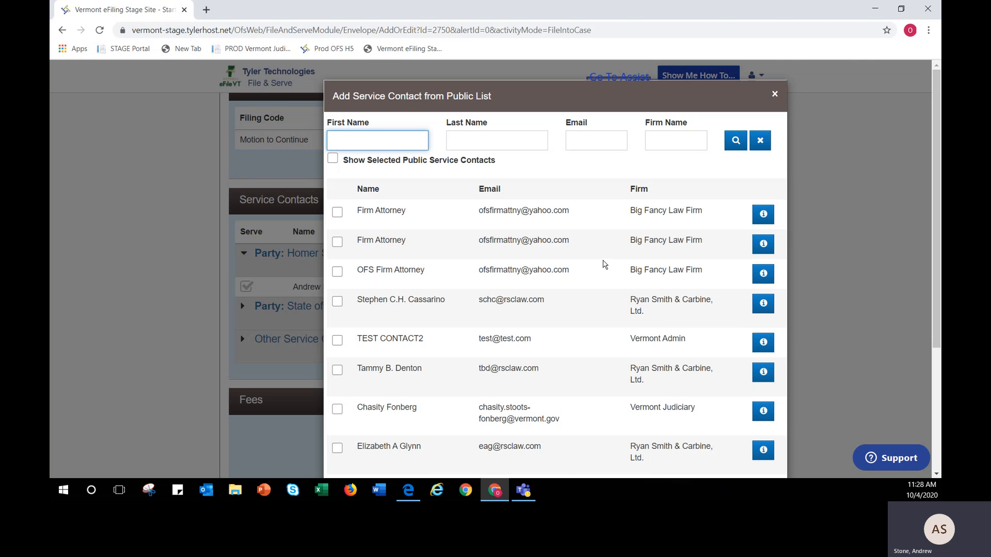
scroll(607, 261, "down", 1)
scroll(609, 259, "up", 1)
scroll(651, 180, "down", 2)
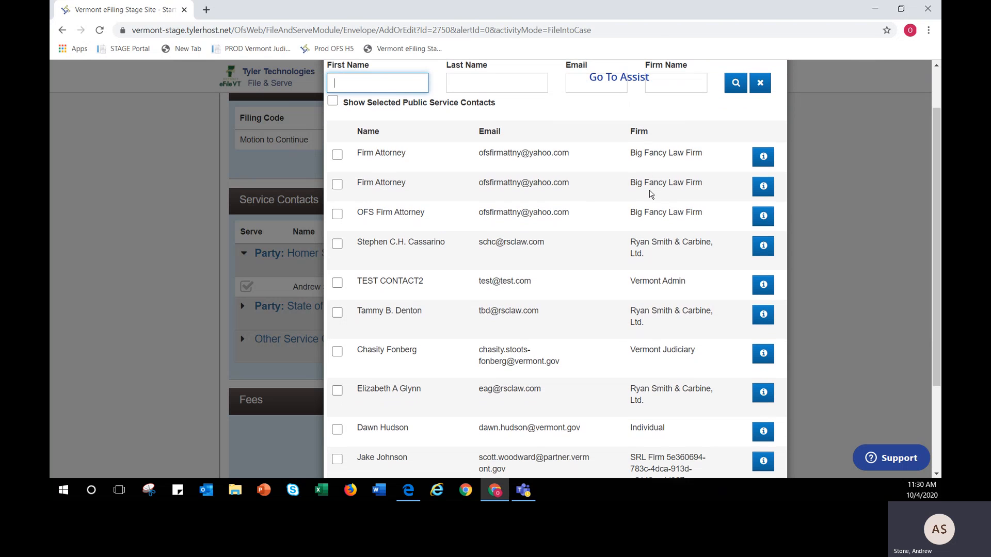
scroll(652, 194, "down", 1)
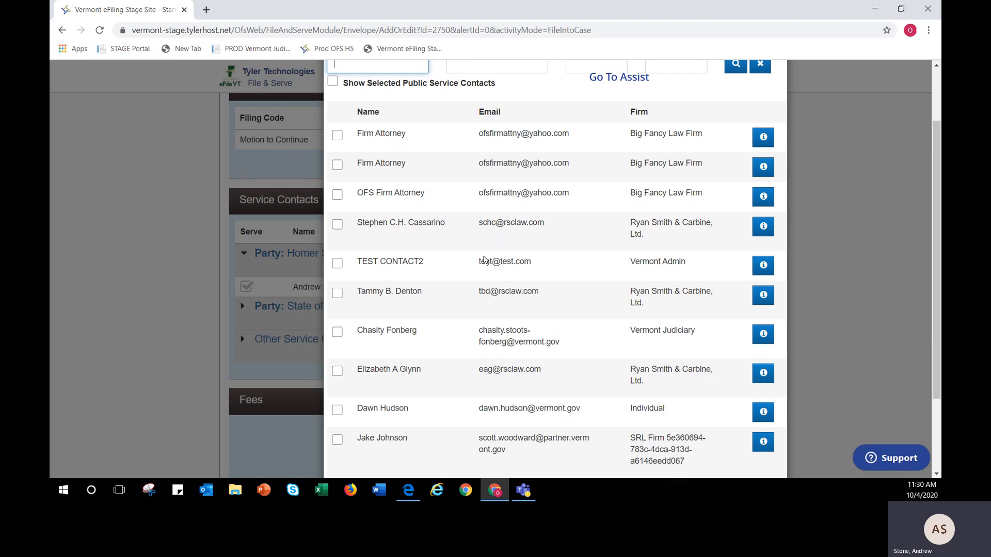
scroll(362, 266, "down", 2)
scroll(235, 272, "up", 3)
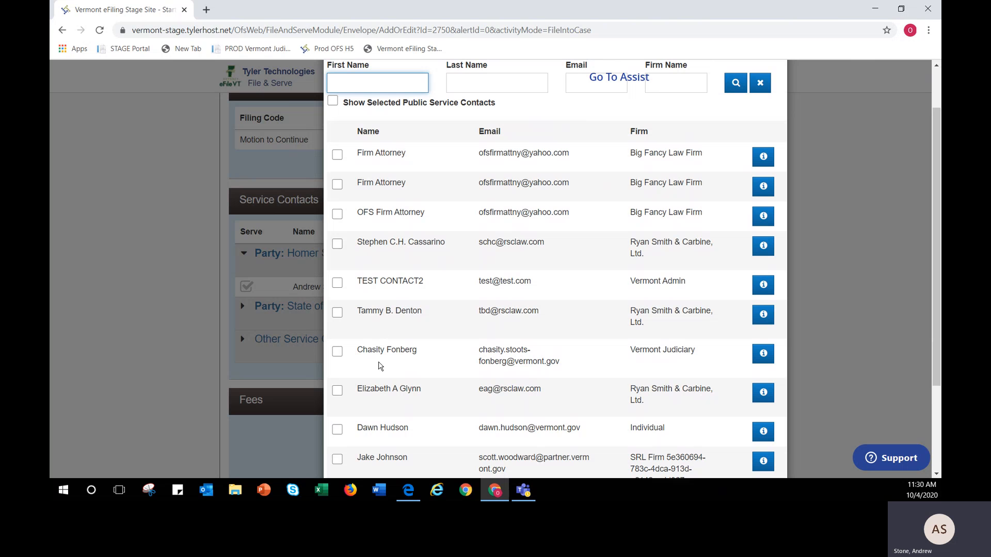
scroll(384, 376, "down", 1)
scroll(385, 379, "down", 2)
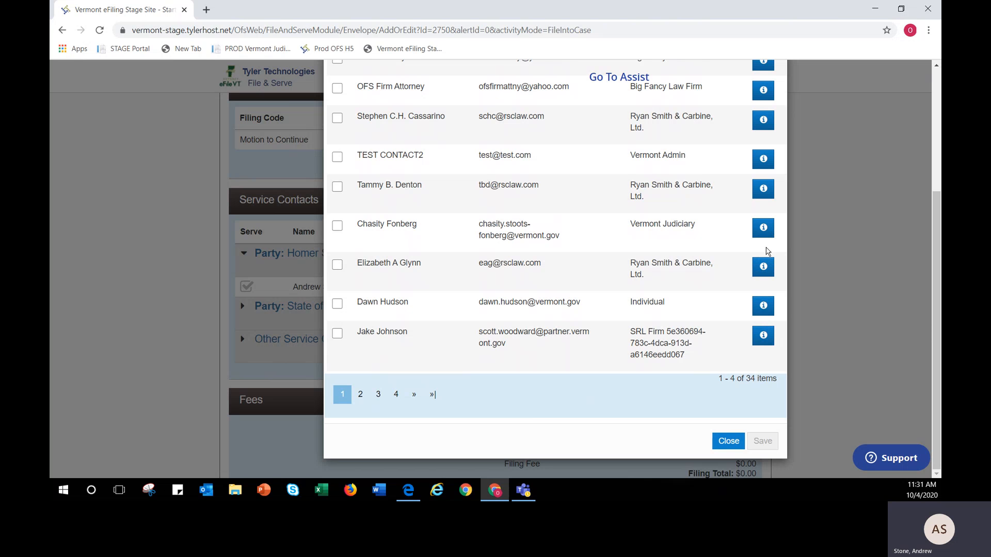
View the information details of the first Big Fancy Law Firm contact in the public list.
scroll(754, 200, "up", 1)
scroll(755, 199, "up", 3)
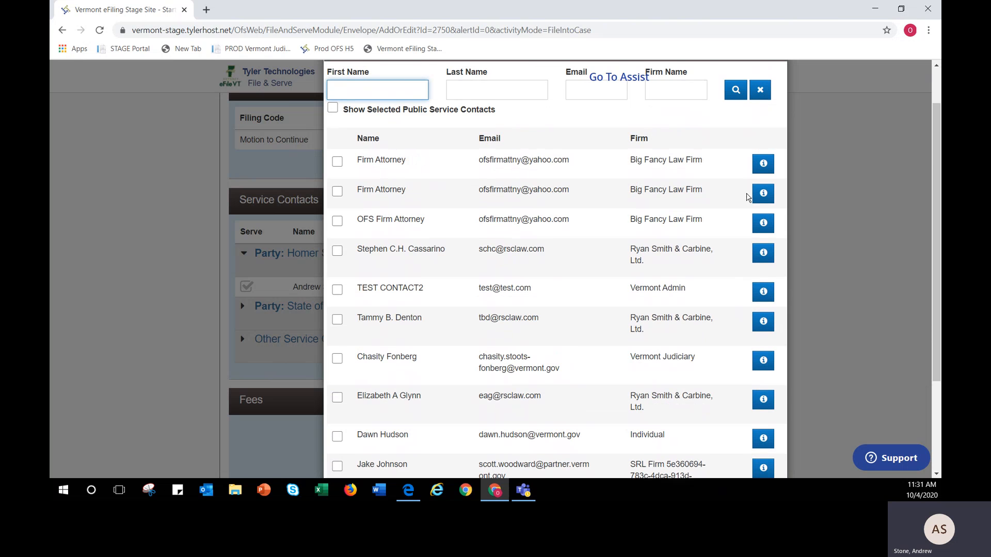
left_click(764, 169)
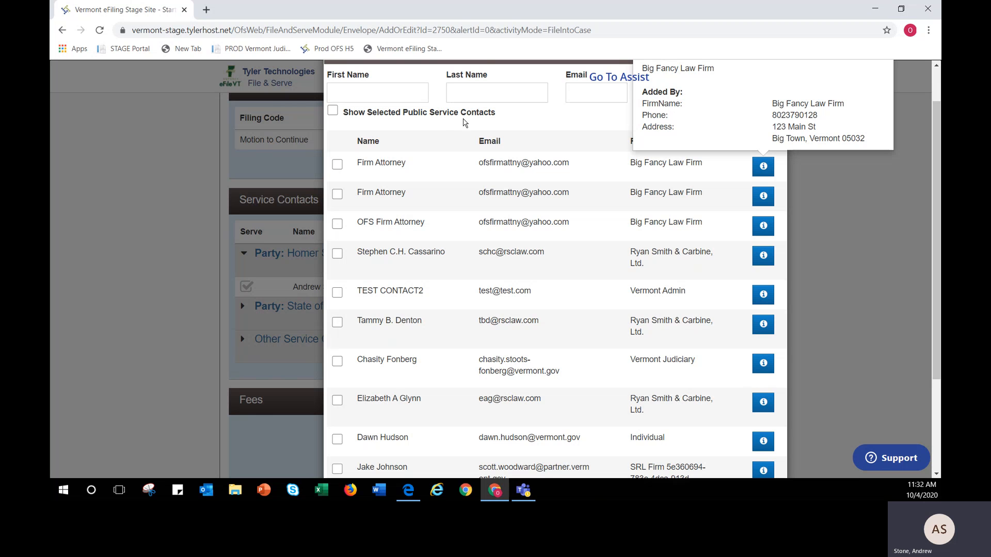
Search the public list by the attorney's last name and add the first matching contact as the plaintiff's service contact.
left_click(483, 92)
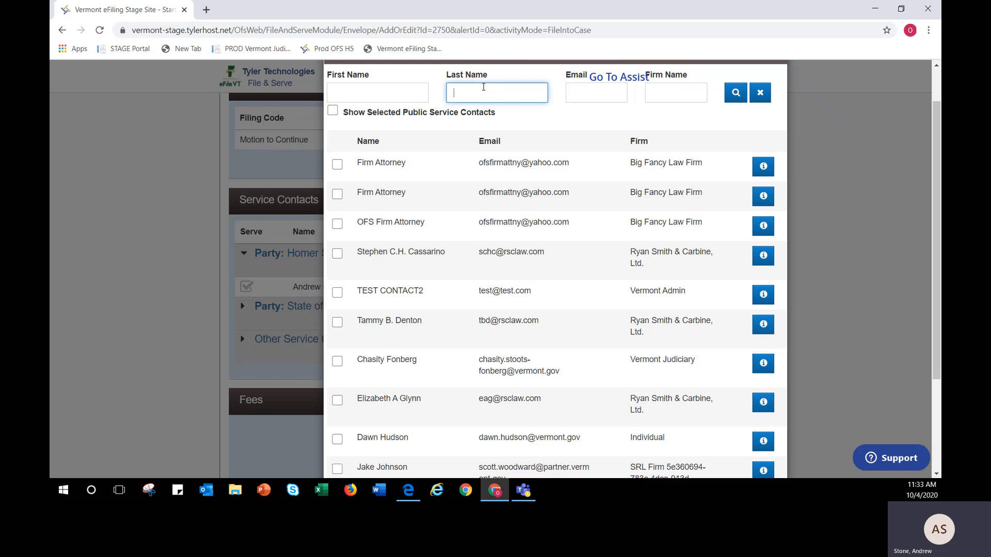
type("Lawyer")
key("Return")
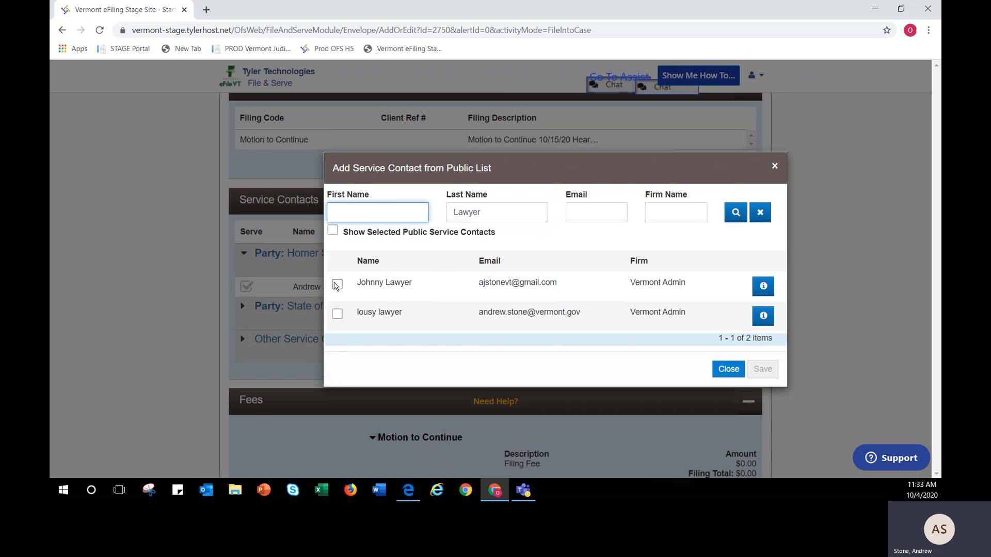
left_click(336, 286)
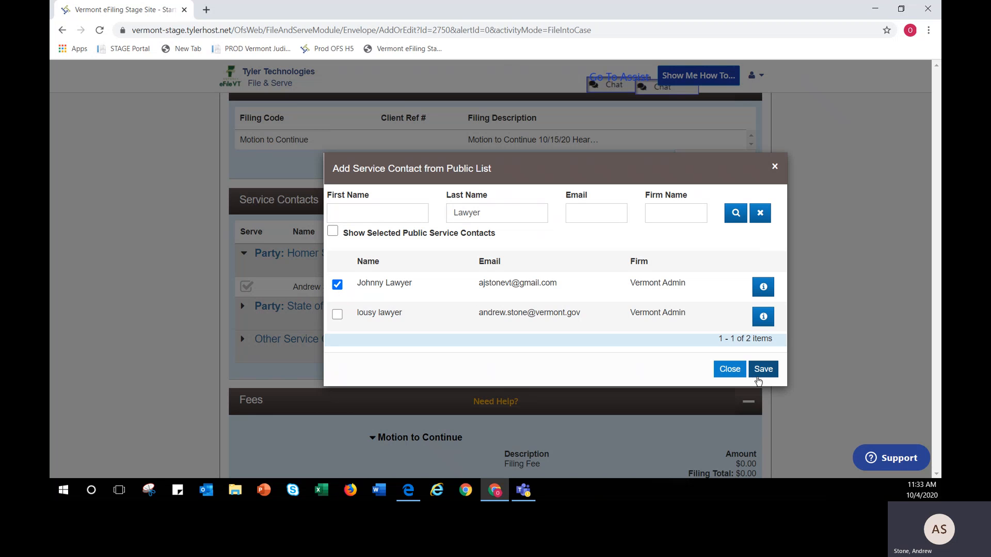
left_click(764, 369)
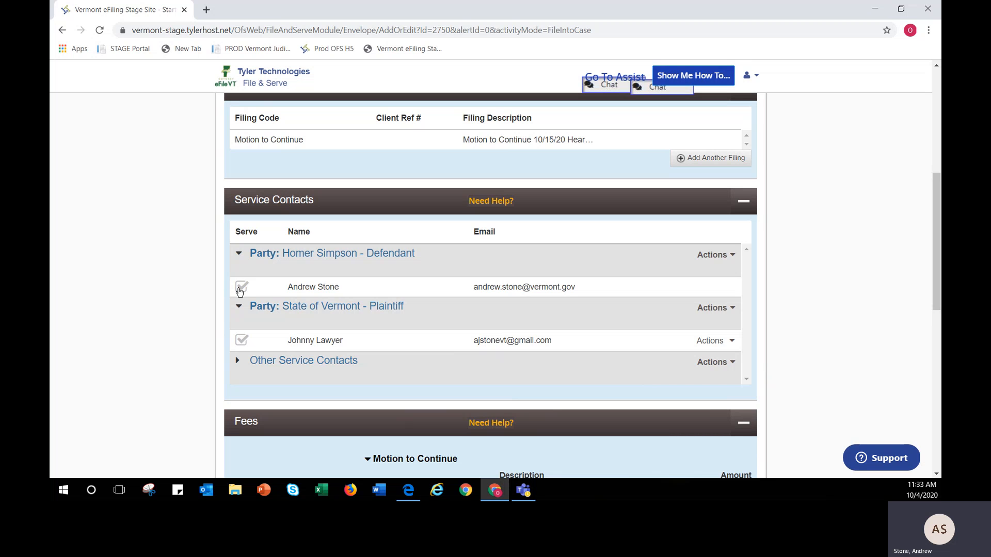
Toggle the defendant contact's service selection and review the envelope's fees, payment fields and submission agreement.
left_click(240, 288)
scroll(526, 324, "down", 1)
scroll(526, 327, "down", 4)
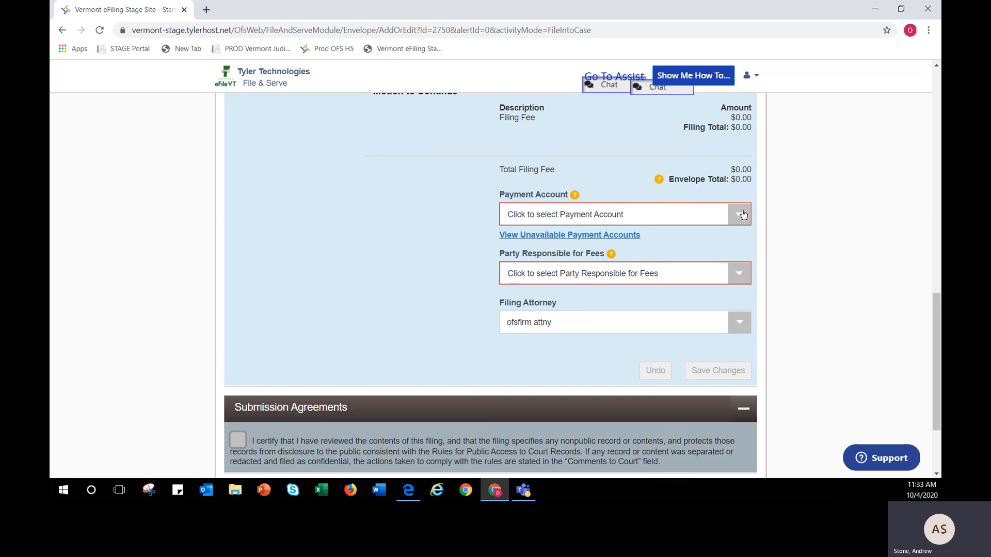
scroll(377, 248, "down", 1)
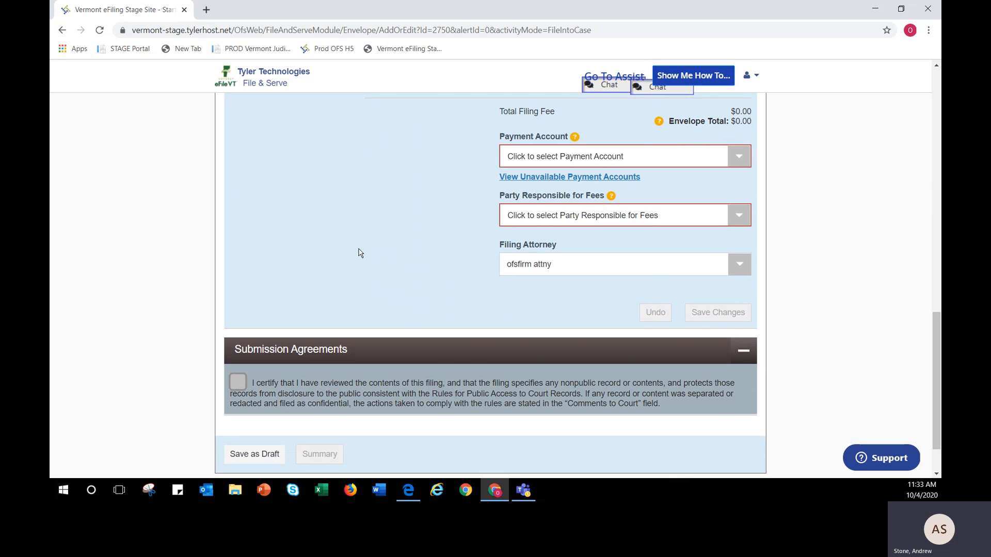